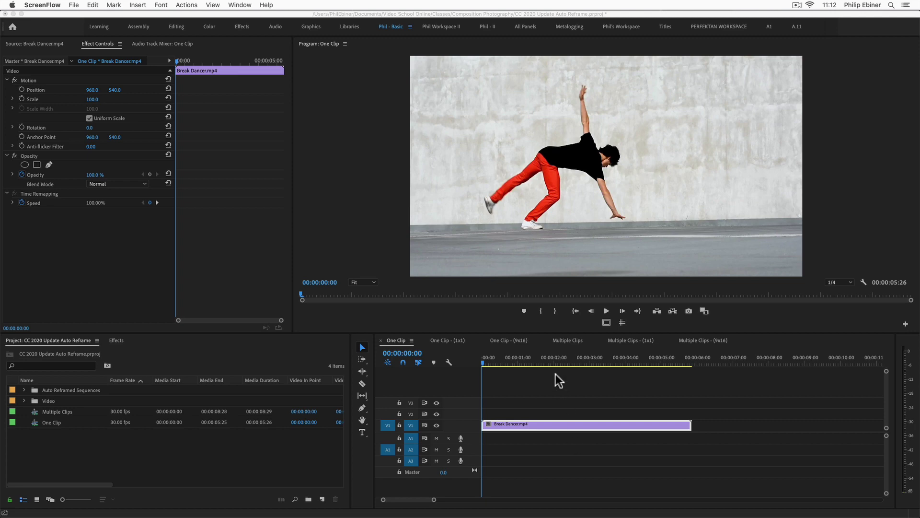
# Deselect the Break Dancer clip and play the widescreen One Clip sequence
pyautogui.click(508, 361)
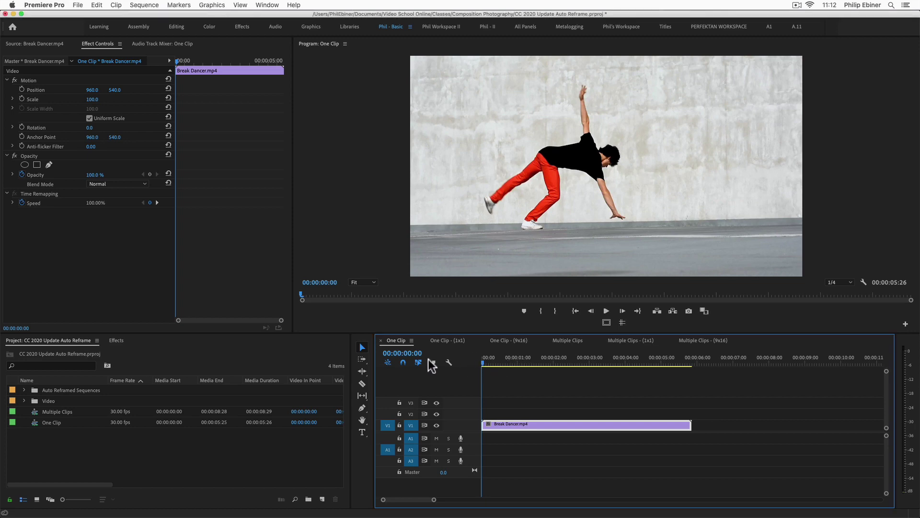
pyautogui.click(547, 404)
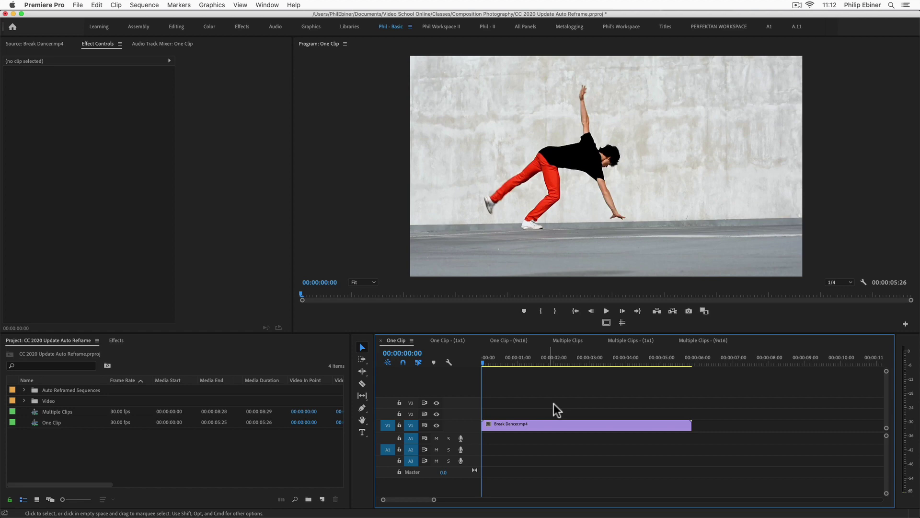
pyautogui.press('space')
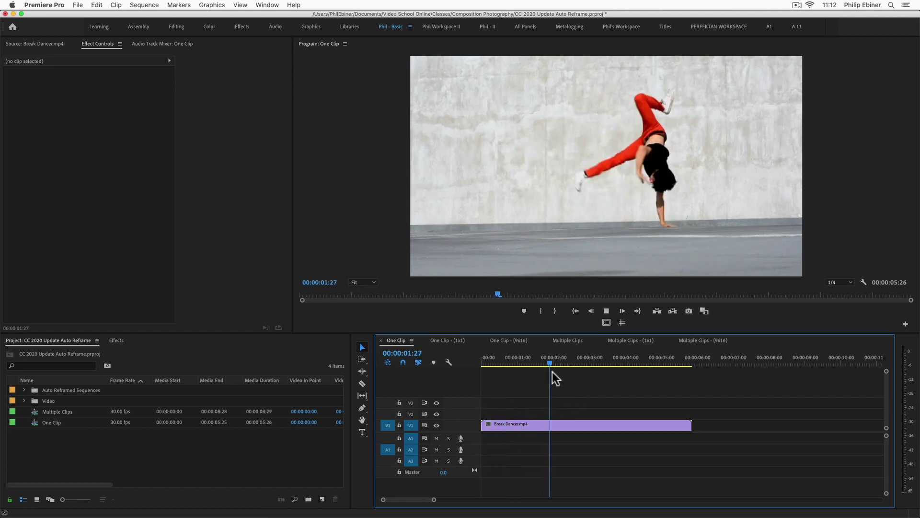
# Play back the square One Clip - (1x1) reframed sequence
pyautogui.click(446, 342)
pyautogui.press('space')
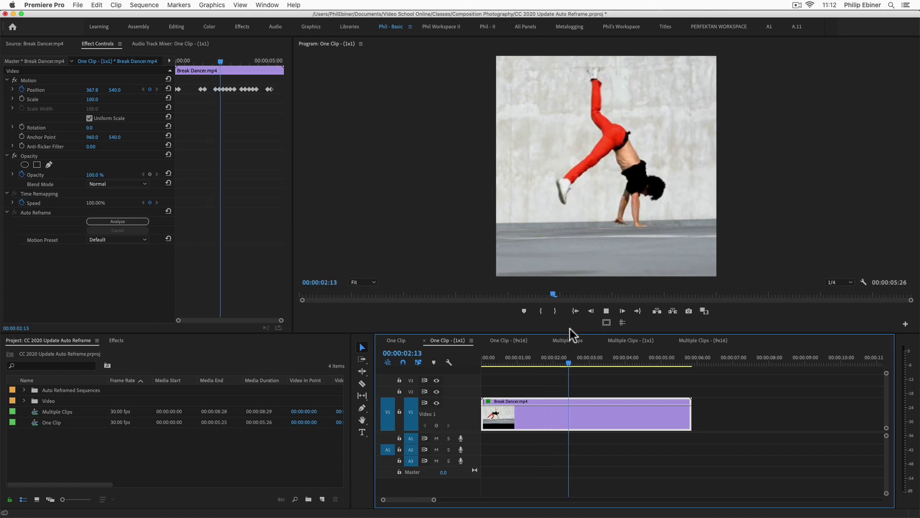
pyautogui.press('space')
# Play the vertical One Clip - (9x16) sequence and rewind it to the first frame
pyautogui.click(500, 341)
pyautogui.press('space')
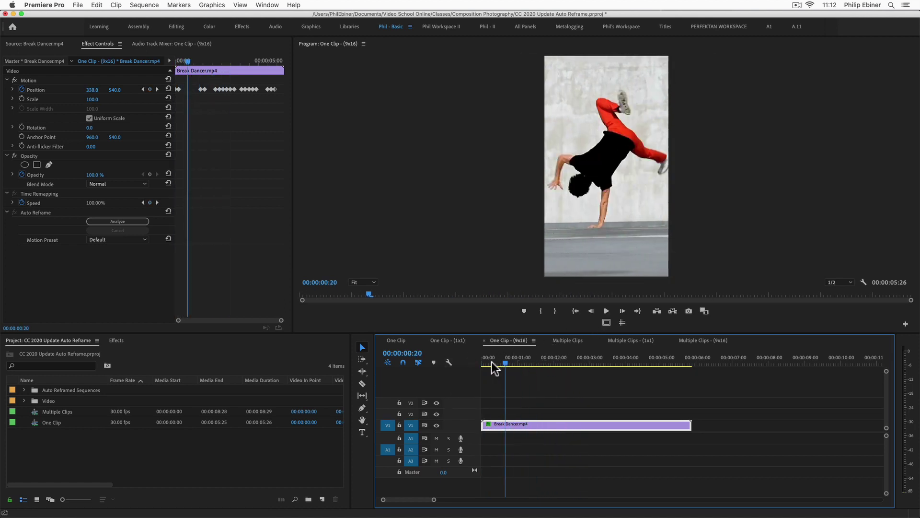
pyautogui.moveTo(492, 361); pyautogui.dragTo(445, 363)
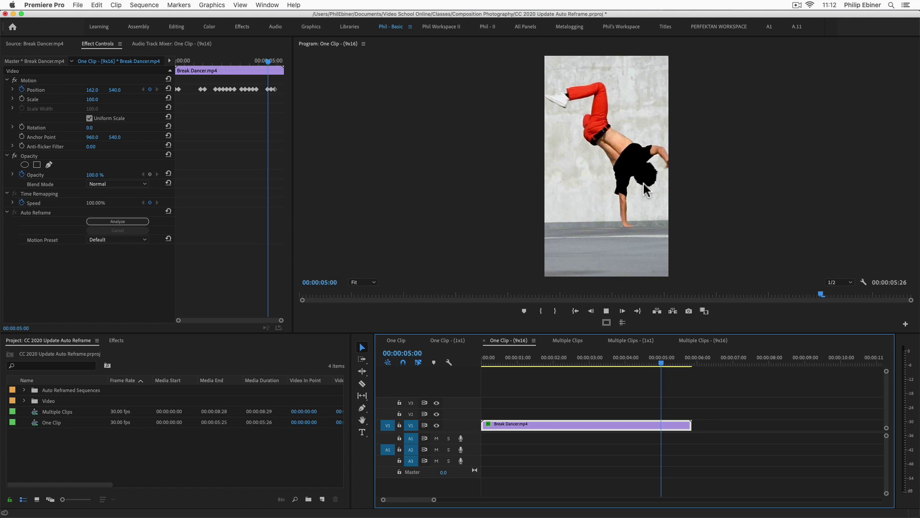
pyautogui.press('space')
pyautogui.moveTo(513, 357); pyautogui.dragTo(418, 366)
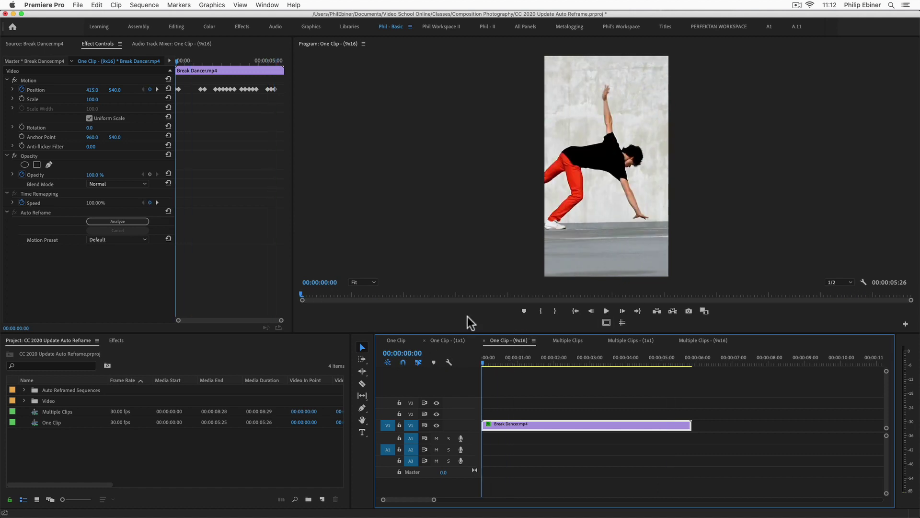
# Start an Auto Reframe Sequence for One Clip from the Project panel
pyautogui.click(401, 341)
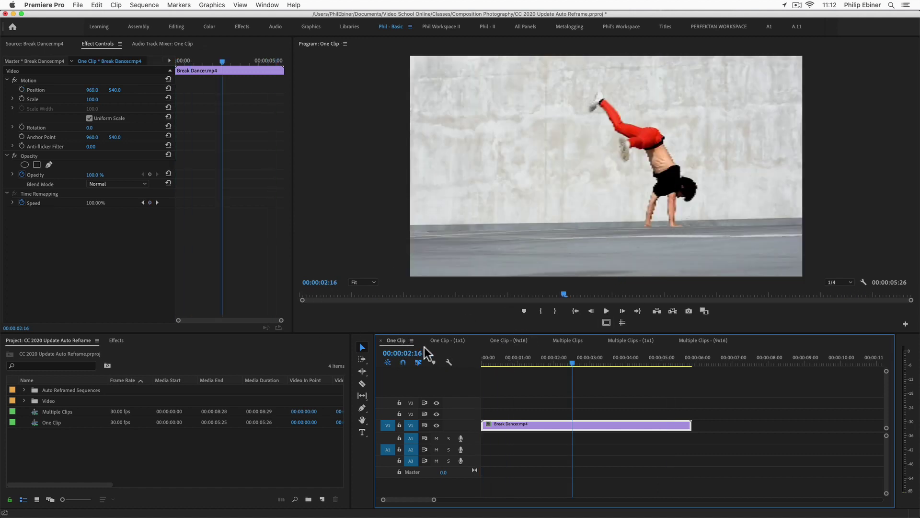
pyautogui.click(70, 432)
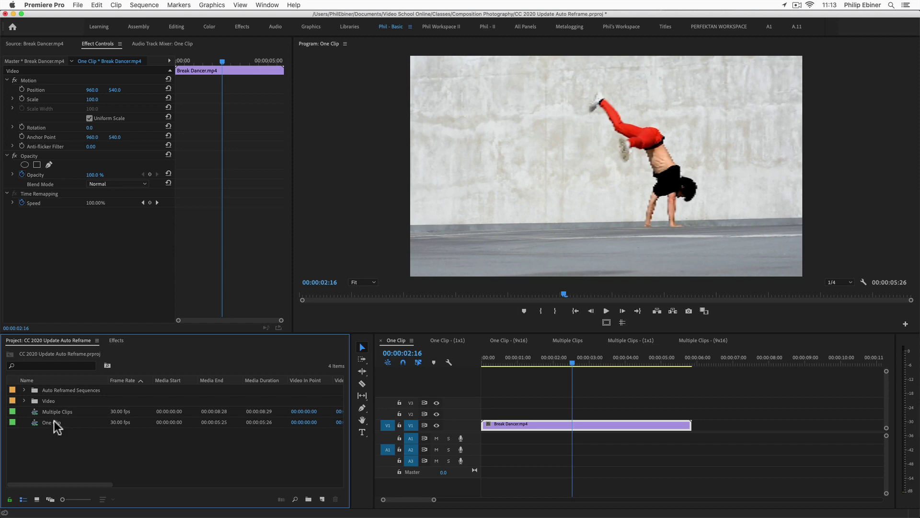
pyautogui.rightClick(53, 422)
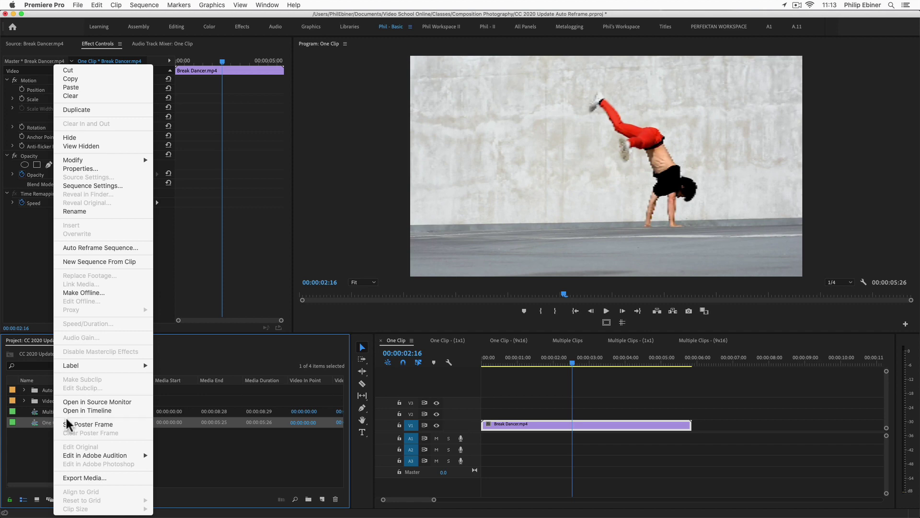
pyautogui.click(104, 252)
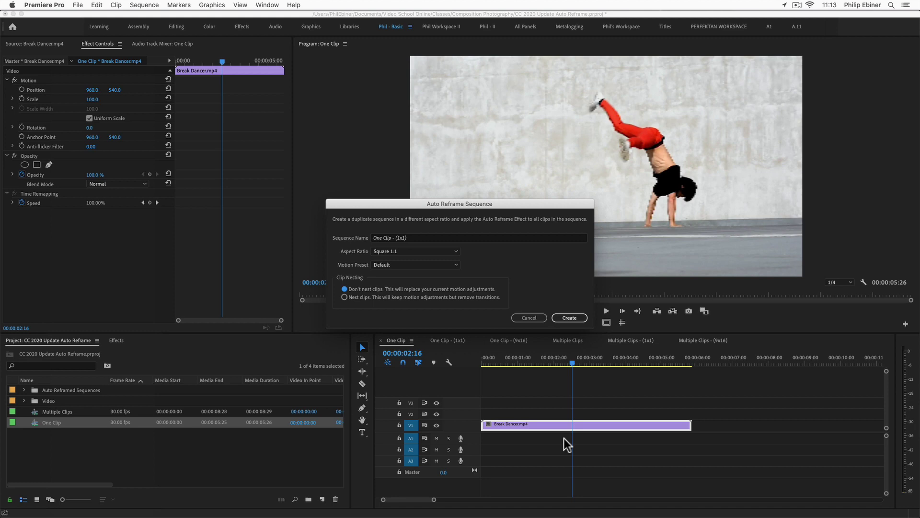
# Create the reframe with Vertical 9:16 aspect ratio and the Faster Motion preset
pyautogui.click(384, 250)
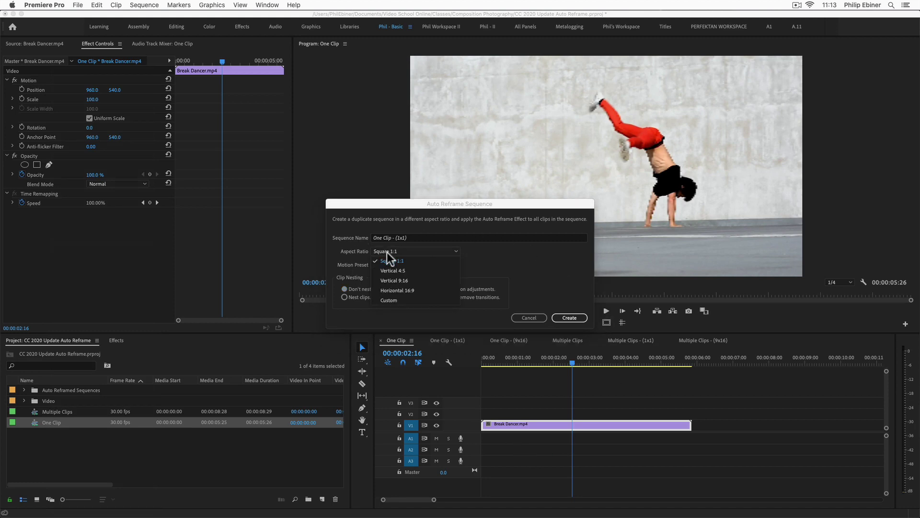
pyautogui.click(409, 280)
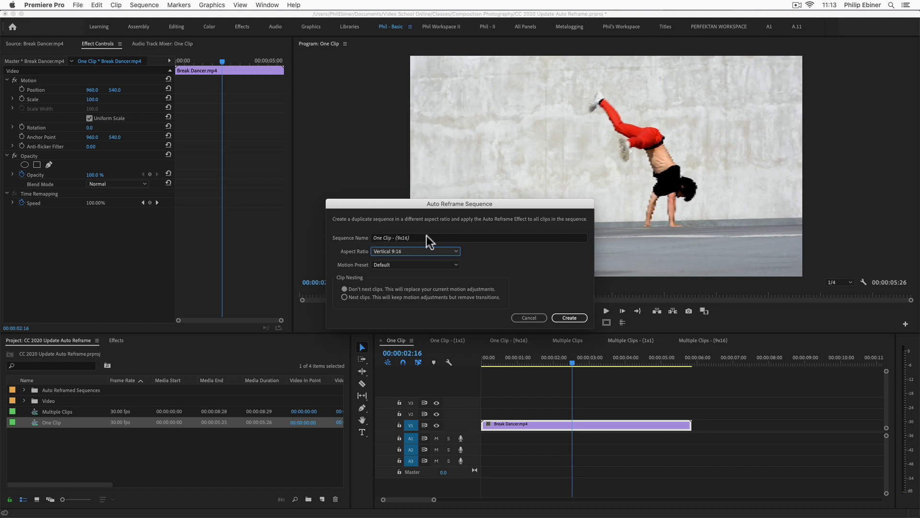
pyautogui.click(394, 264)
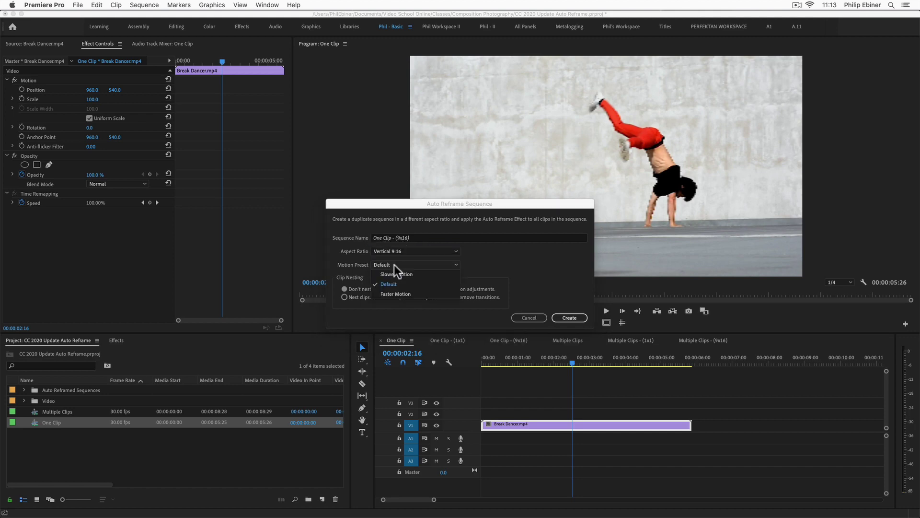
pyautogui.click(395, 293)
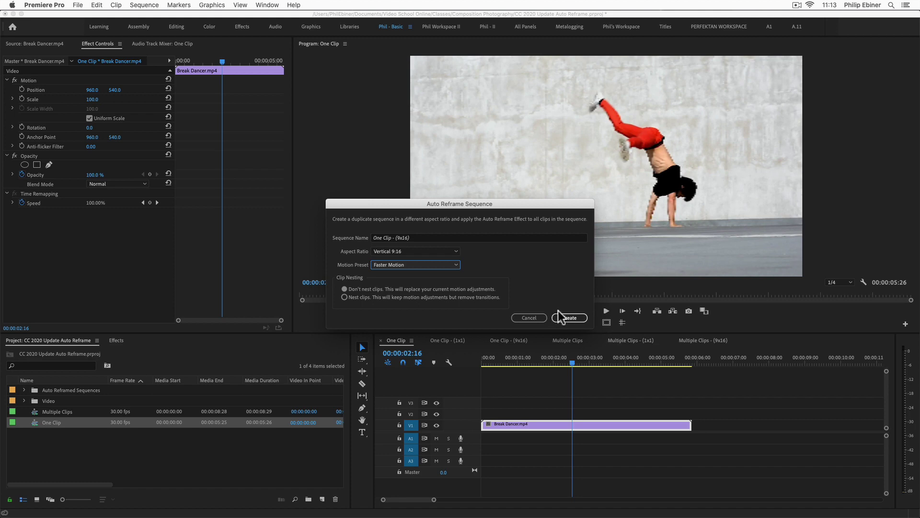
pyautogui.click(569, 318)
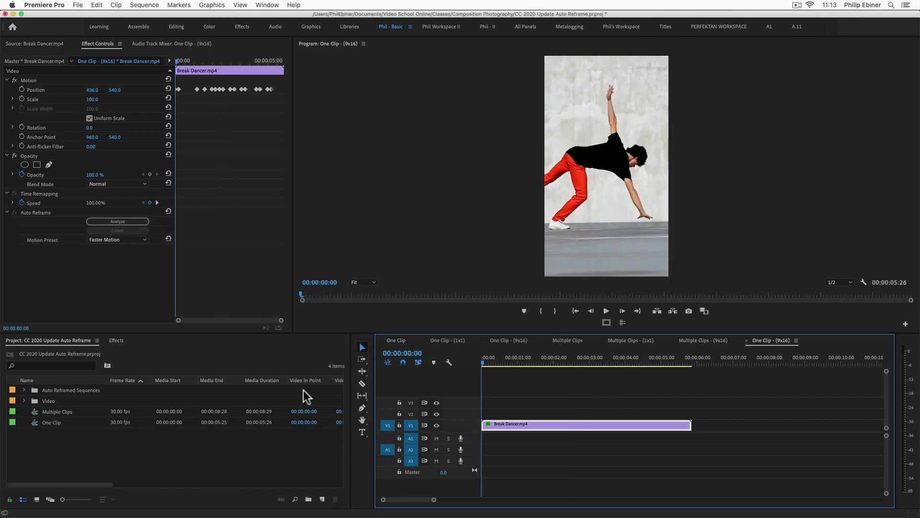
# Play the analysed vertical sequence, then replay it from the start with Effect Controls shown
pyautogui.press('space')
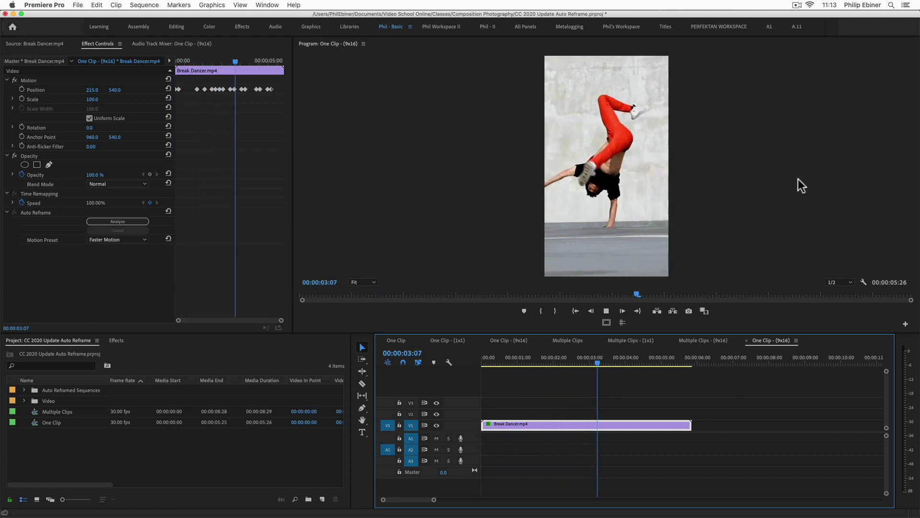
pyautogui.press('space')
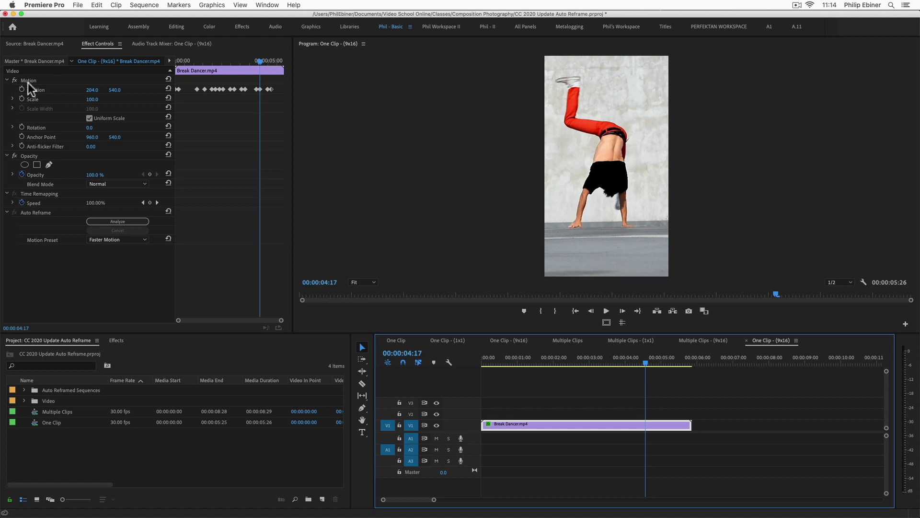
pyautogui.click(104, 42)
pyautogui.press('Home')
pyautogui.press('space')
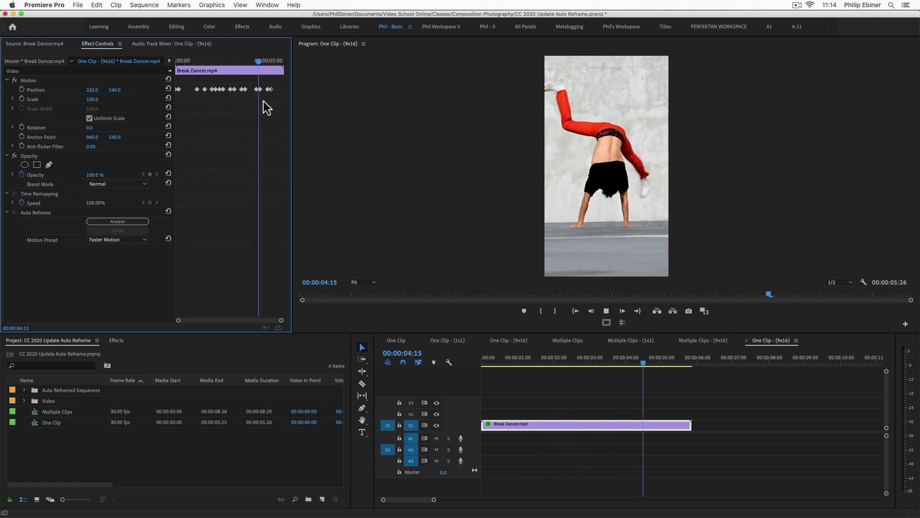
pyautogui.press('space')
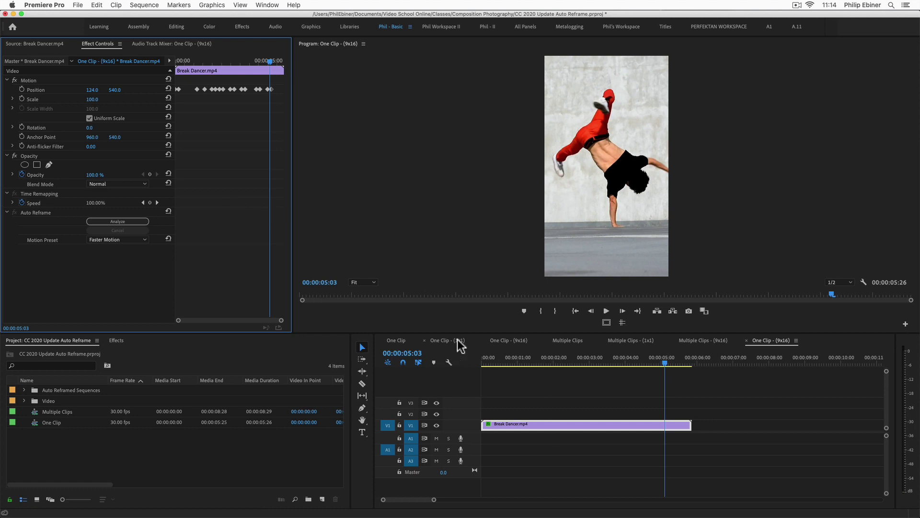
# Play the Multiple Clips sequence, then play Multiple Clips - (1x1) from the start
pyautogui.click(563, 338)
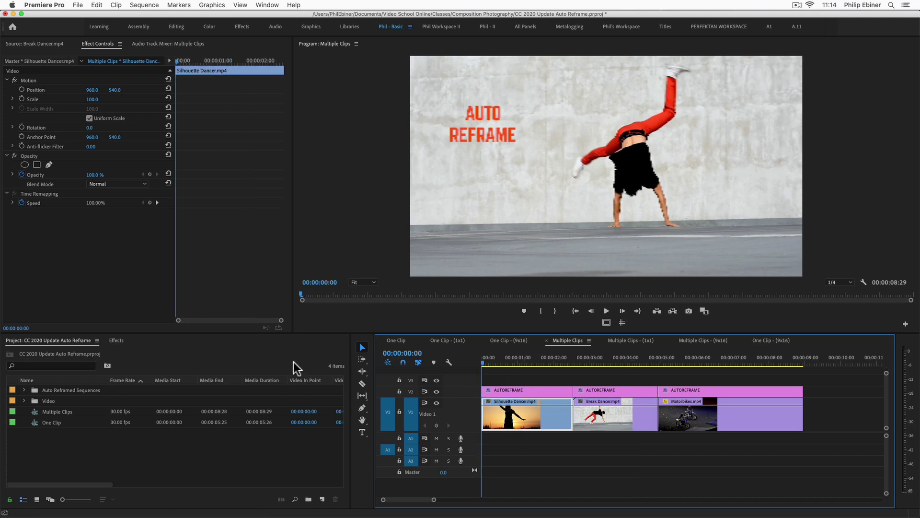
pyautogui.press('space')
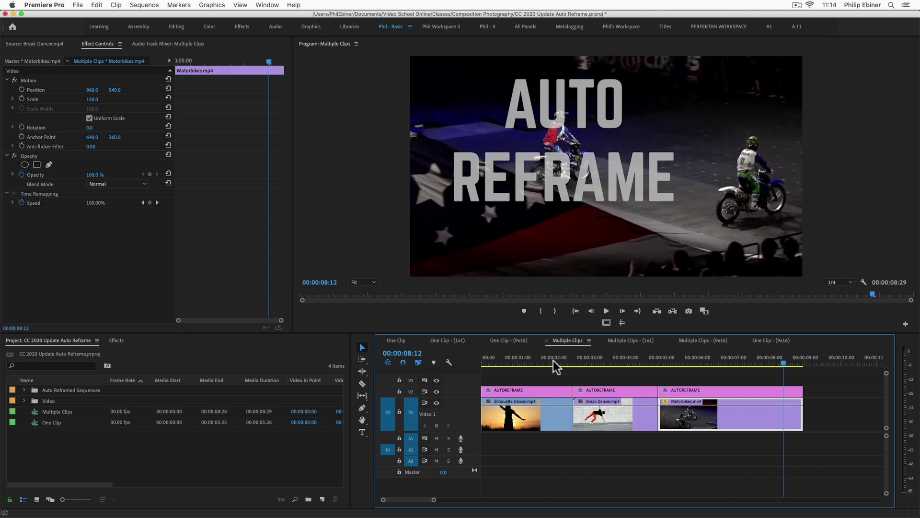
pyautogui.press('Home')
pyautogui.click(630, 340)
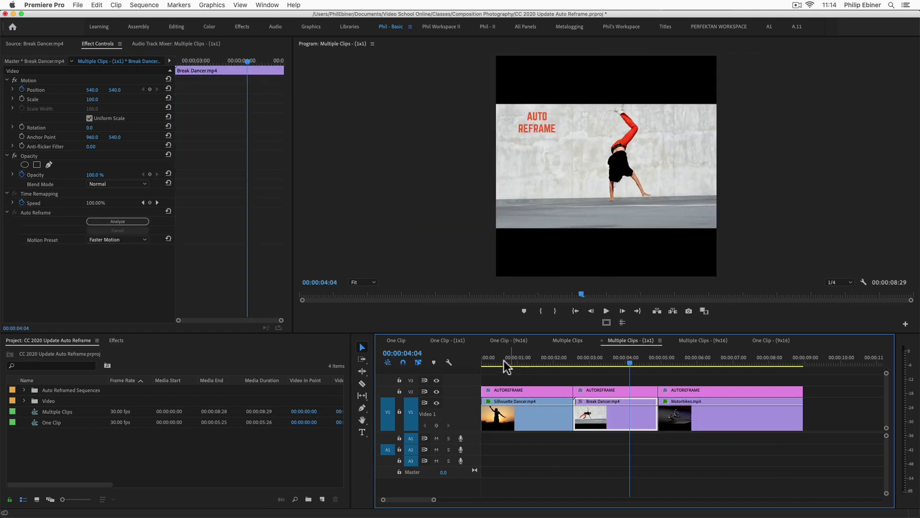
pyautogui.press('Home')
pyautogui.press('space')
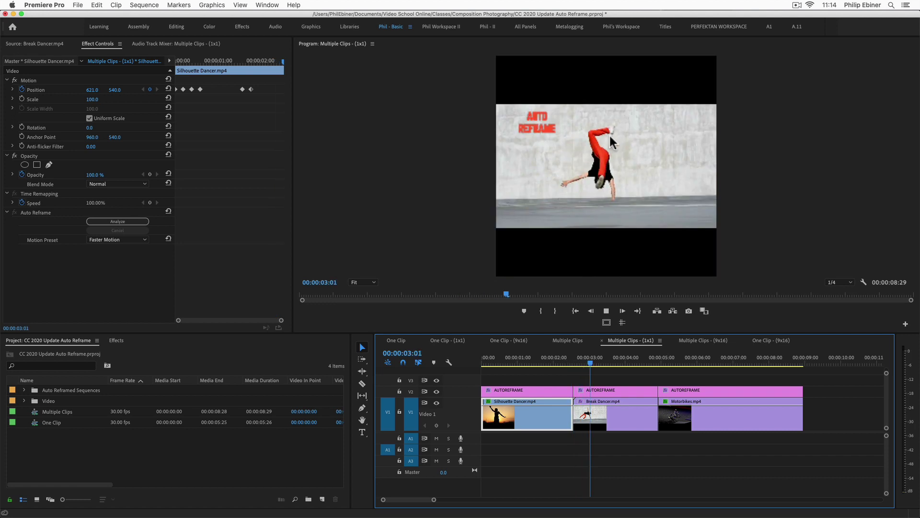
# Replay the square reframe in the Silhouette Dancer and Motorbikes sections, from 00:00:05:15
pyautogui.click(529, 360)
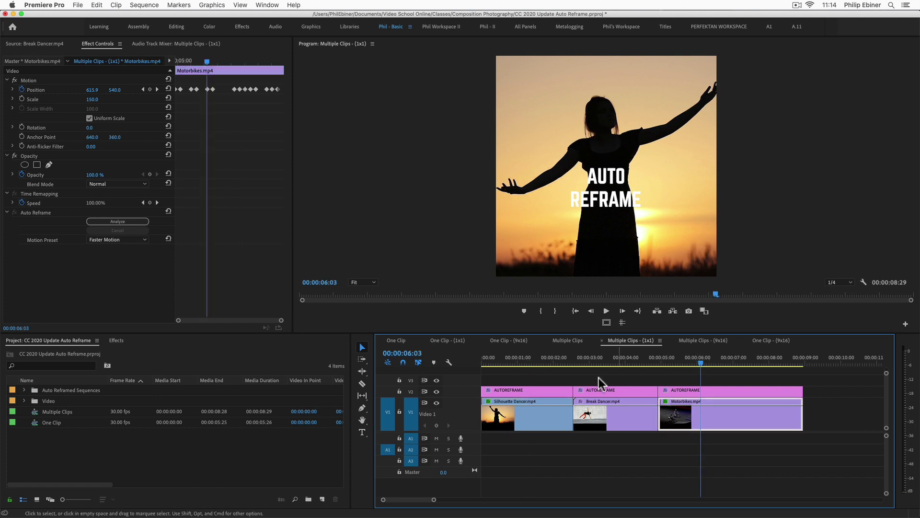
pyautogui.click(699, 357)
pyautogui.press('space')
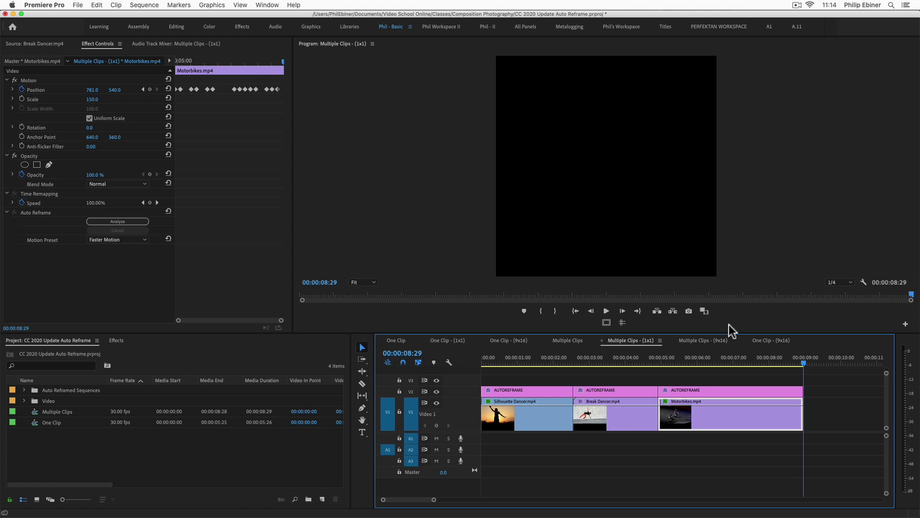
pyautogui.click(679, 359)
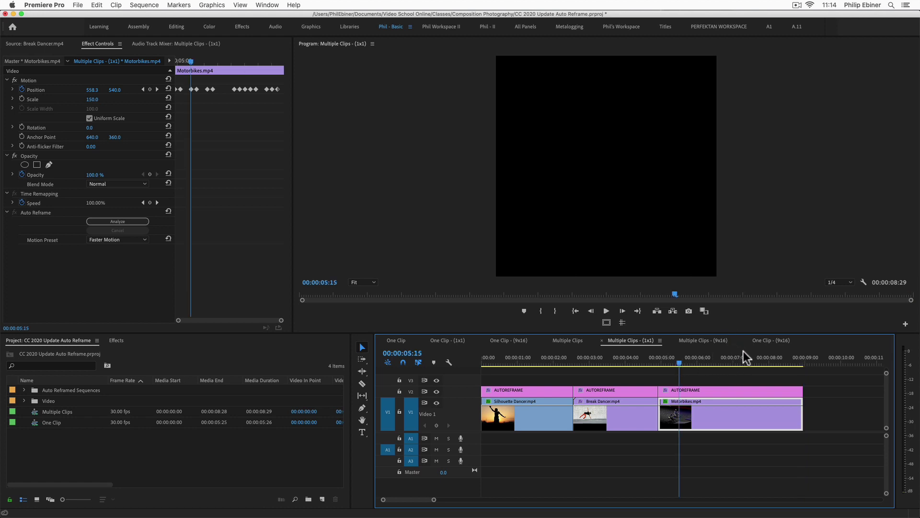
pyautogui.press('space')
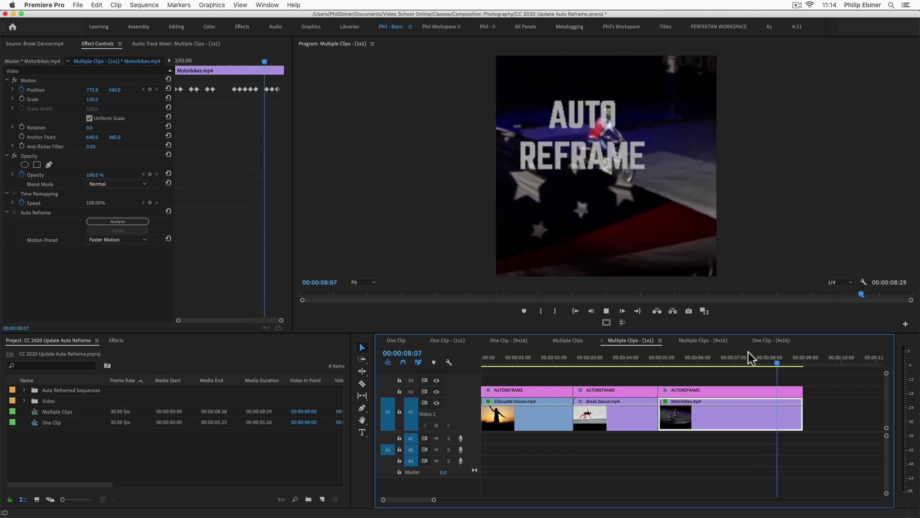
pyautogui.press('space')
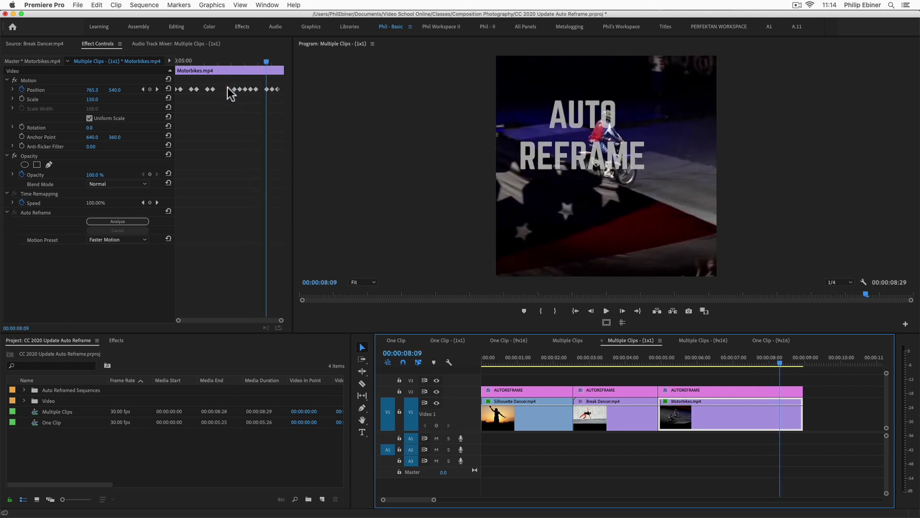
pyautogui.click(233, 62)
pyautogui.moveTo(228, 90); pyautogui.dragTo(253, 106)
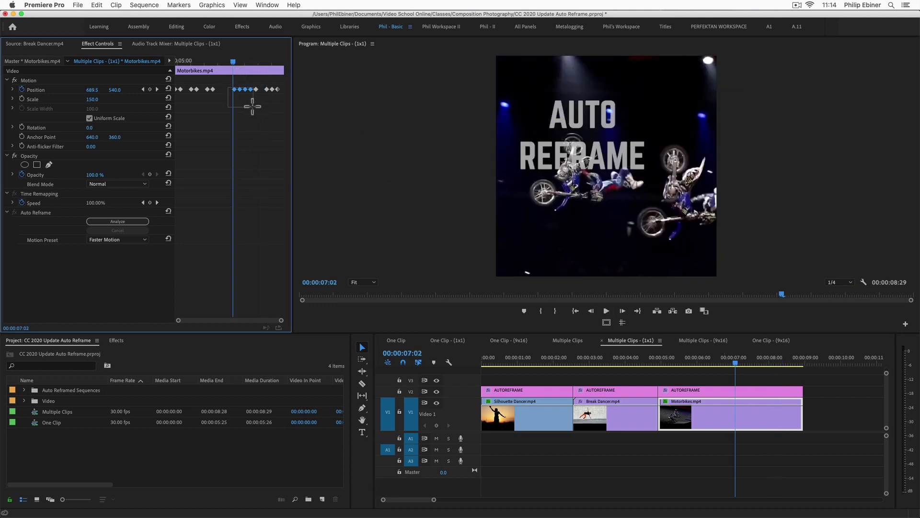
pyautogui.press('BackSpace')
pyautogui.press('space')
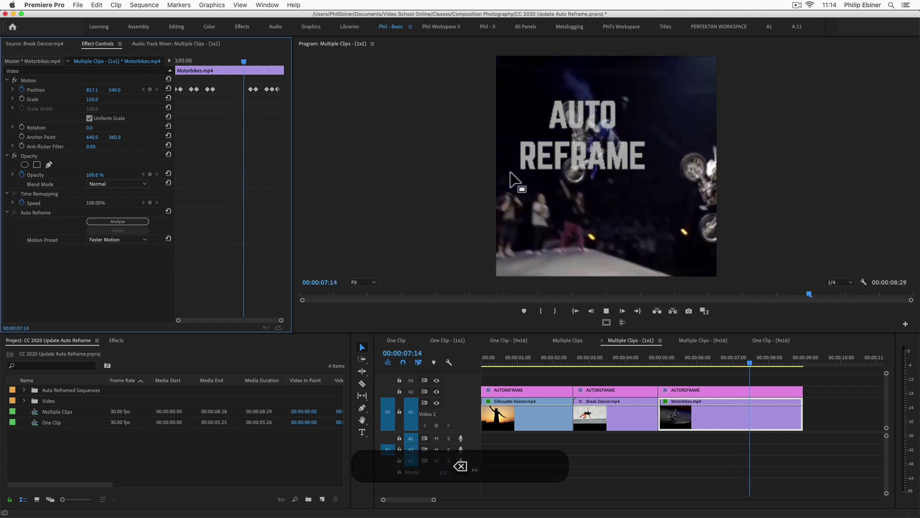
pyautogui.press('space')
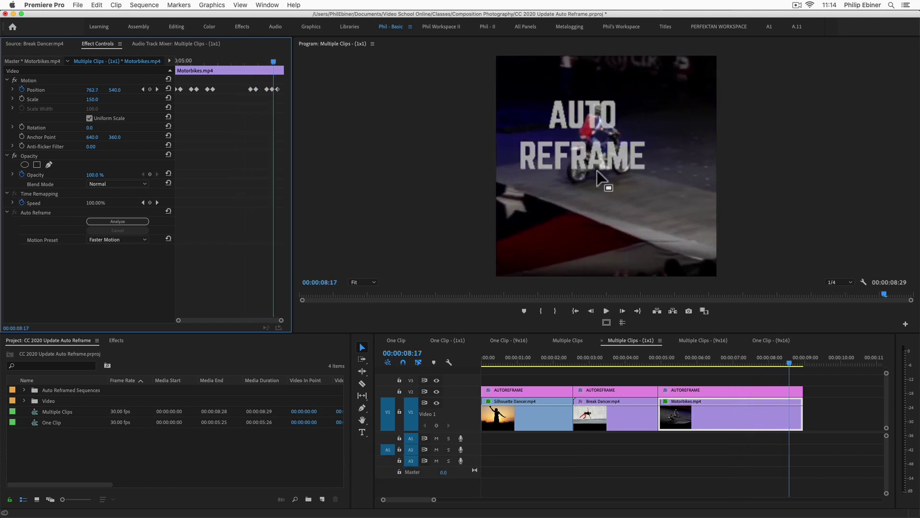
pyautogui.press('super+z')
pyautogui.click(142, 90)
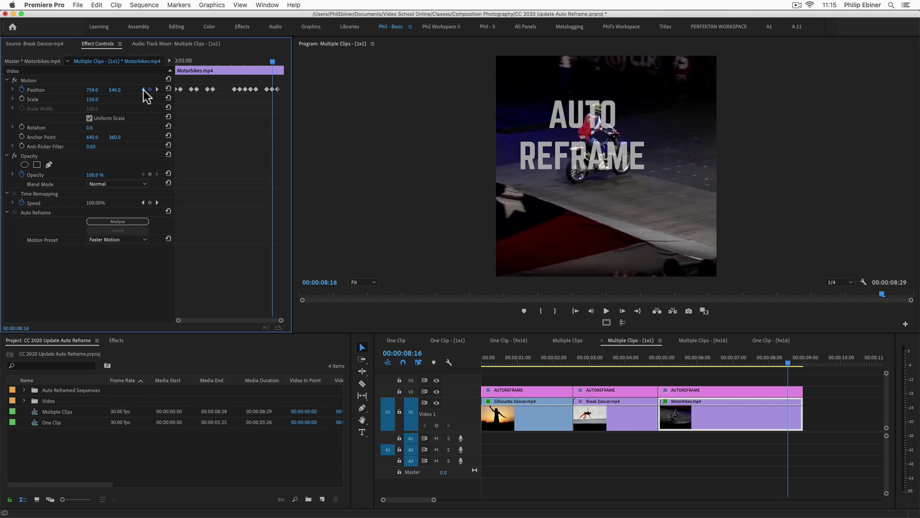
pyautogui.click(143, 90)
pyautogui.click(143, 89)
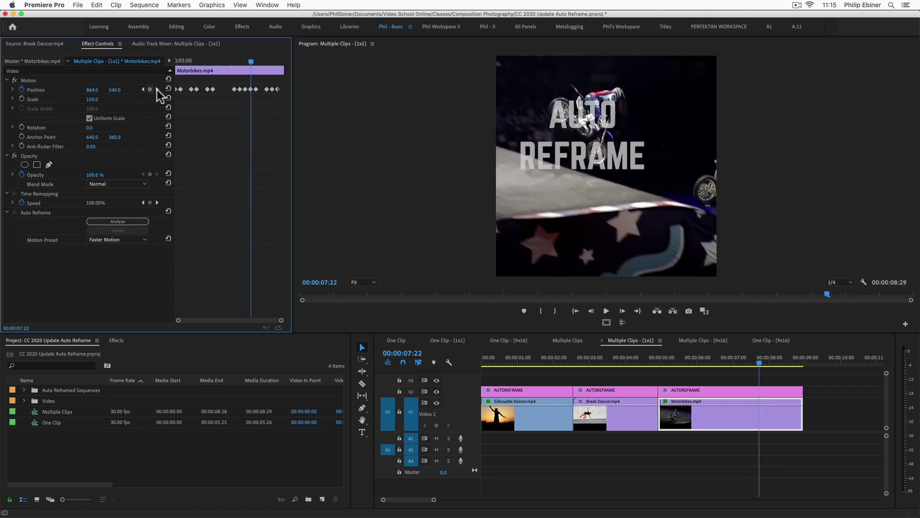
pyautogui.click(157, 89)
pyautogui.click(142, 90)
pyautogui.press('super')
pyautogui.click(607, 359)
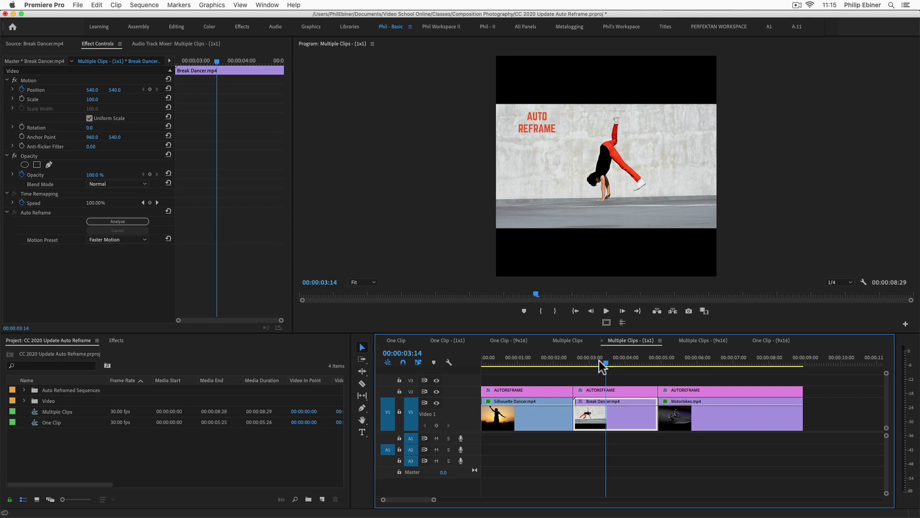
pyautogui.moveTo(577, 363); pyautogui.dragTo(625, 374)
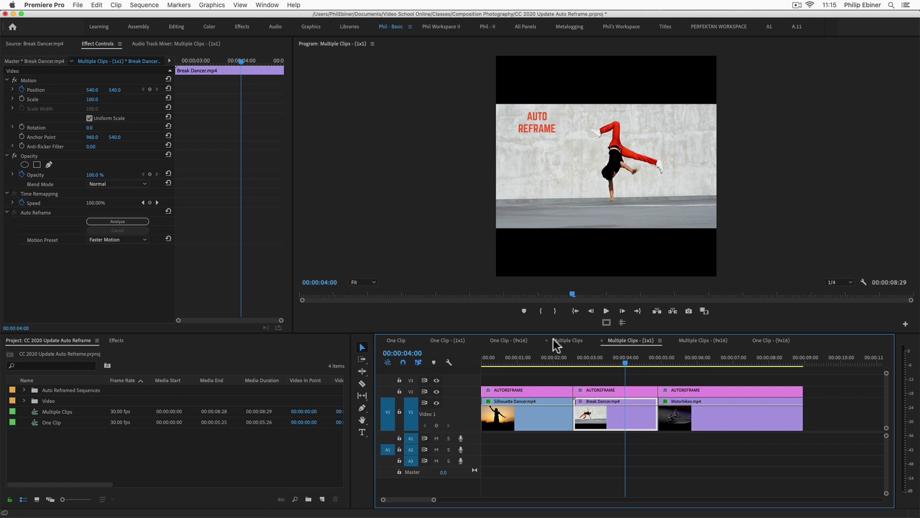
pyautogui.moveTo(553, 358); pyautogui.dragTo(438, 344)
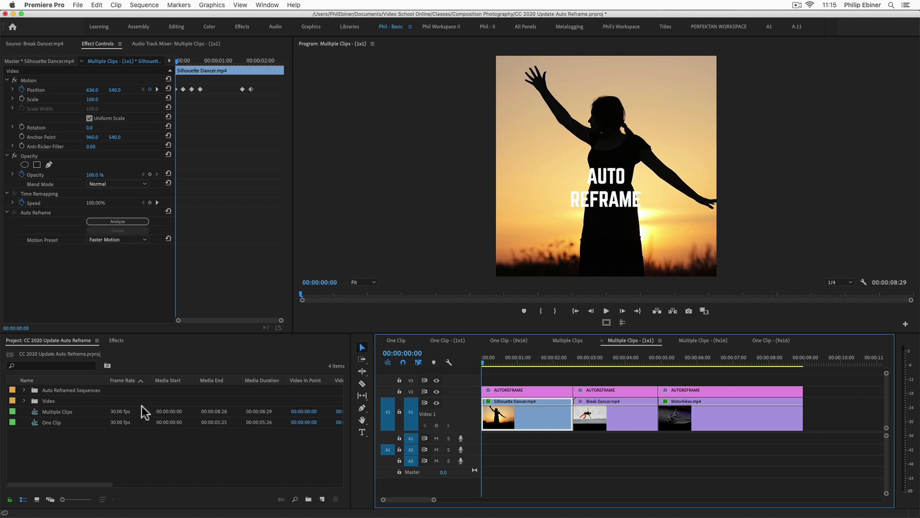
# Open and preview the widescreen Multiple Clips sequence, then duplicate it
pyautogui.doubleClick(55, 411)
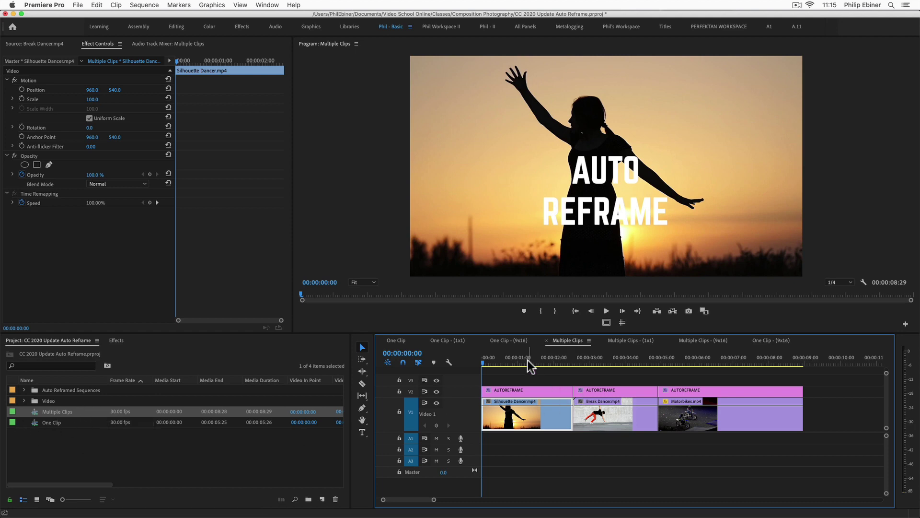
pyautogui.moveTo(528, 360); pyautogui.dragTo(465, 378)
pyautogui.rightClick(34, 414)
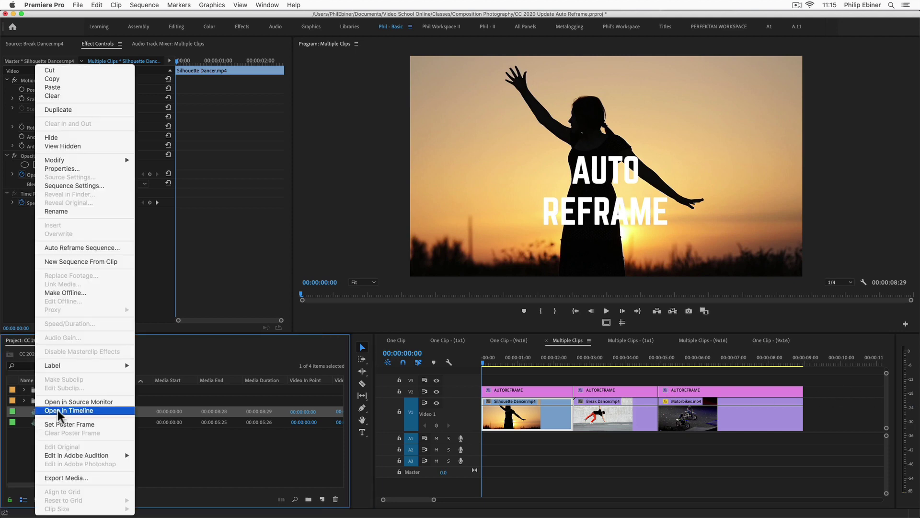
pyautogui.click(72, 110)
# Rename the duplicate sequence to Multiple Clips 916
pyautogui.click(82, 424)
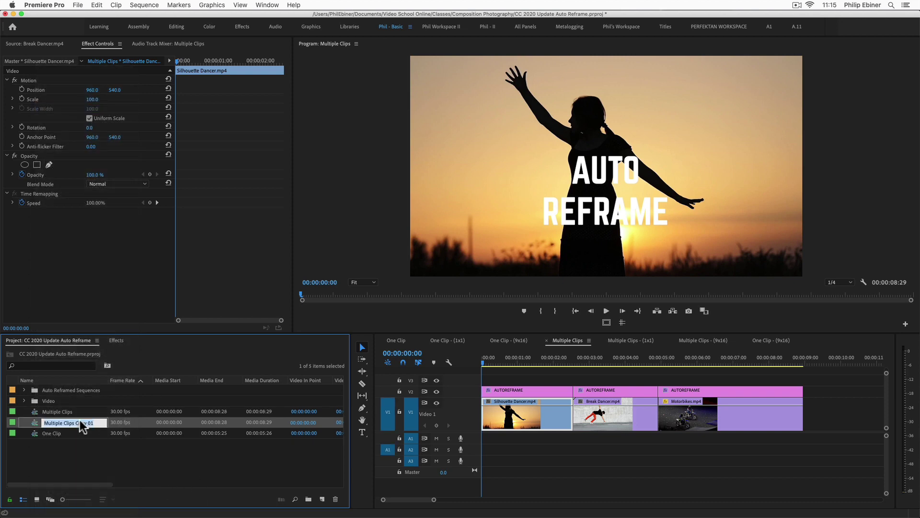
pyautogui.press('BackSpace')
pyautogui.press('BackSpace')
pyautogui.press('BackSpace')
pyautogui.press('BackSpace')
pyautogui.press('BackSpace')
pyautogui.write('9')
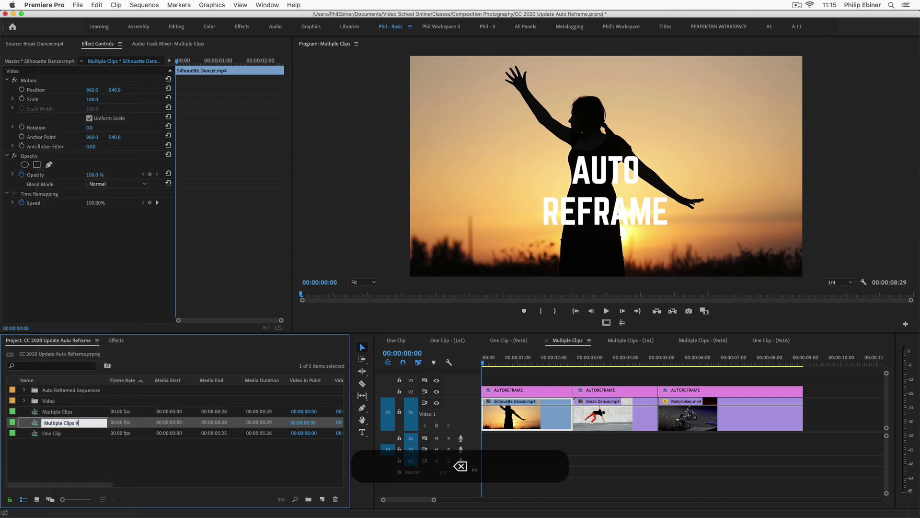
pyautogui.write('16')
pyautogui.press('Return')
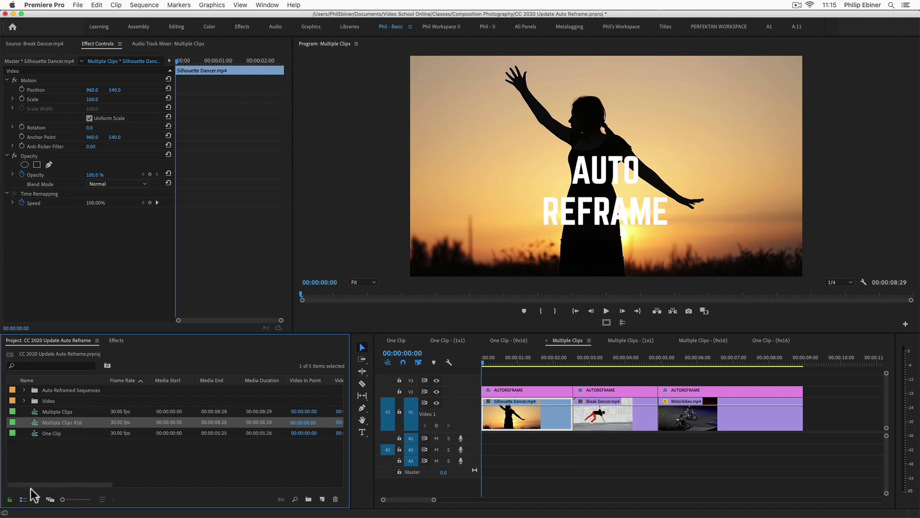
# Set Multiple Clips 916 to 1080 × 1920 with motion effects scaled proportionally, deleting previews
pyautogui.doubleClick(33, 423)
pyautogui.click(156, 6)
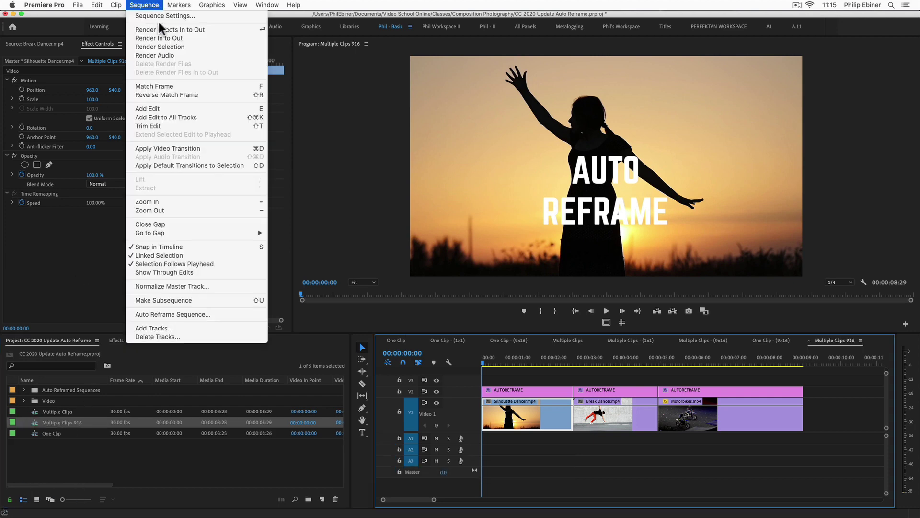
pyautogui.click(163, 16)
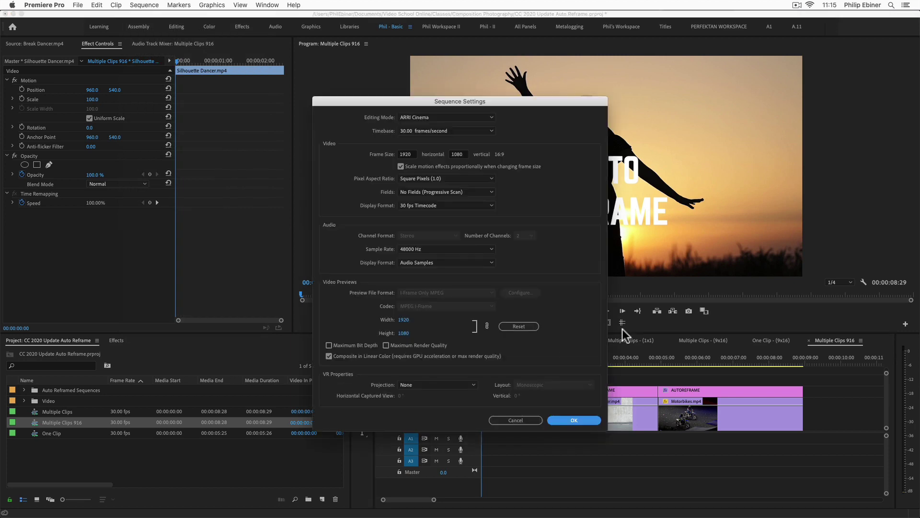
pyautogui.doubleClick(410, 154)
pyautogui.write('1080')
pyautogui.press('Tab')
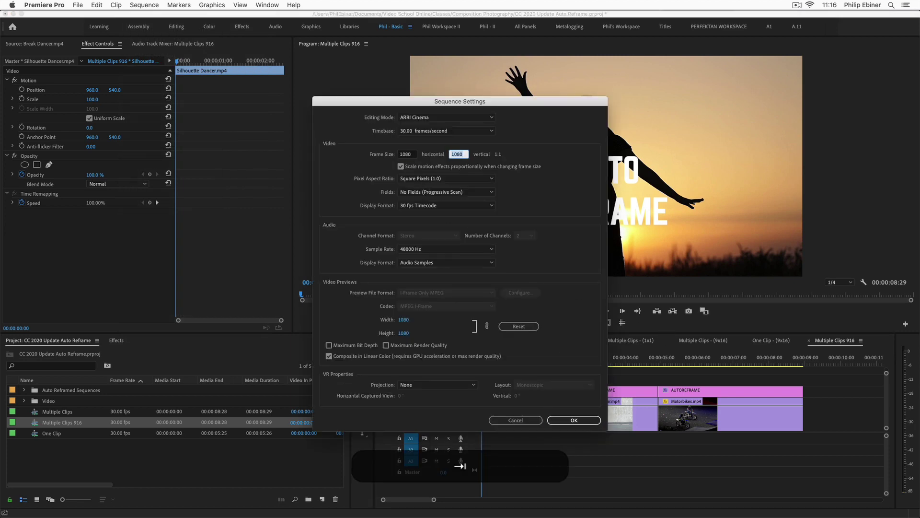
pyautogui.write('192')
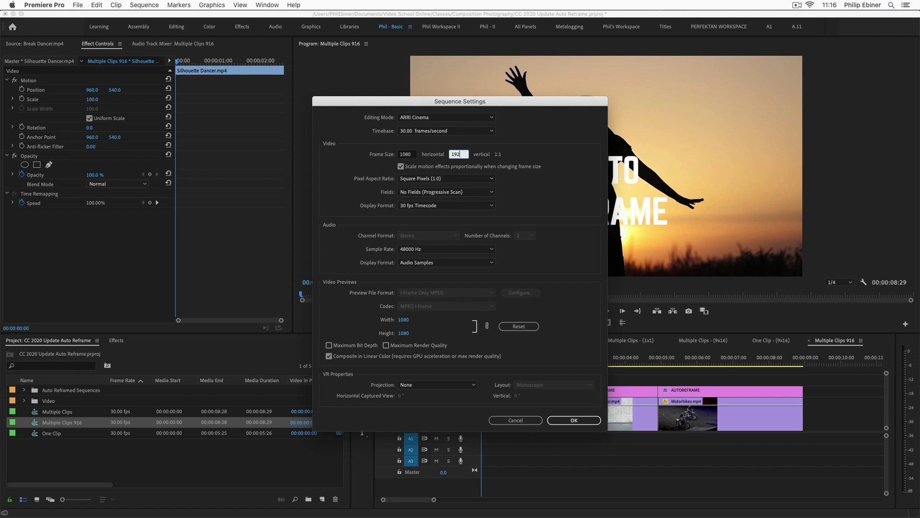
pyautogui.click(400, 166)
pyautogui.click(578, 421)
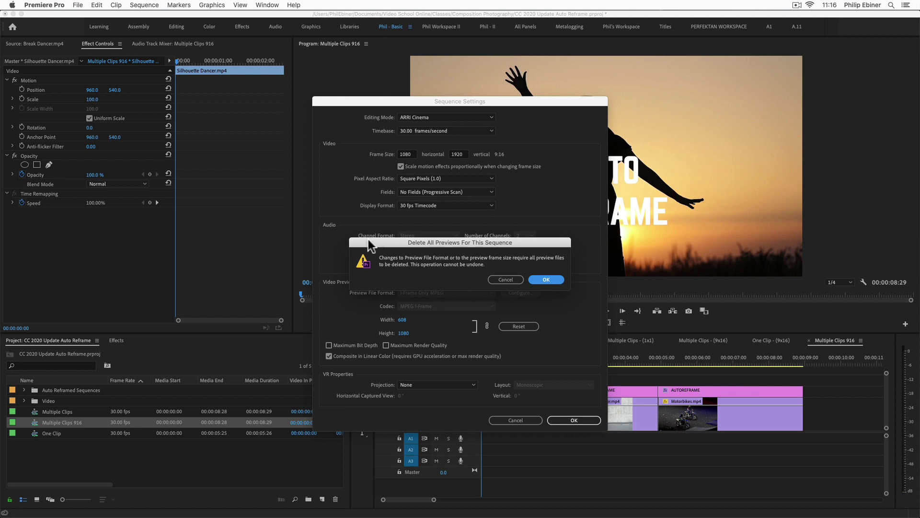
pyautogui.click(549, 280)
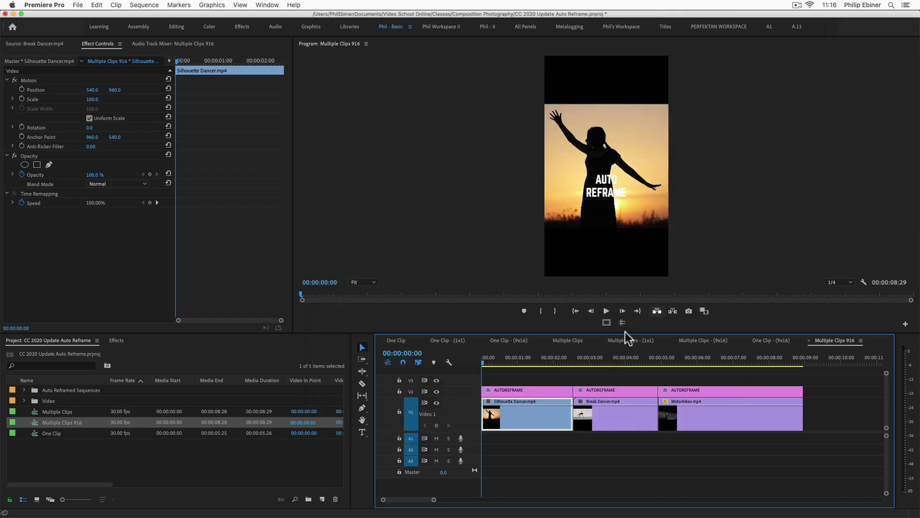
# Preview the letterboxed sequence and expand Video Effects > Transform in the Effects panel
pyautogui.moveTo(517, 362); pyautogui.dragTo(505, 392)
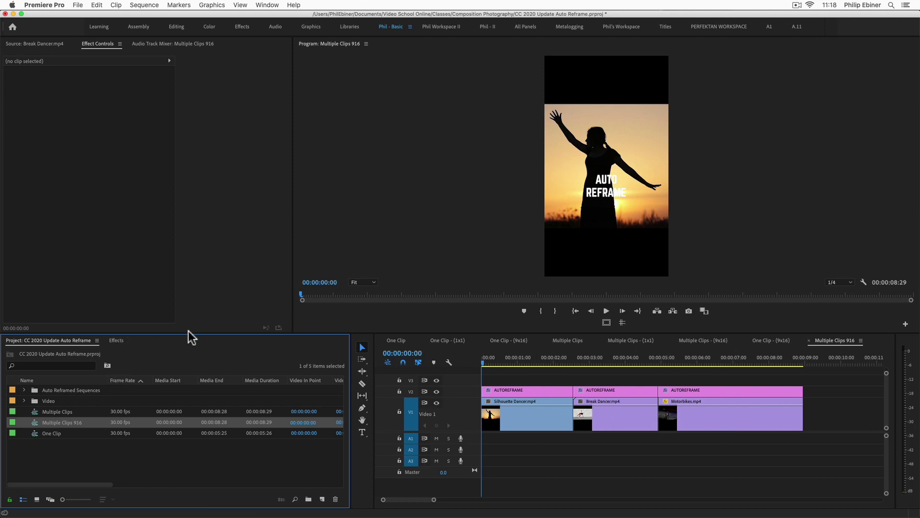
pyautogui.click(116, 341)
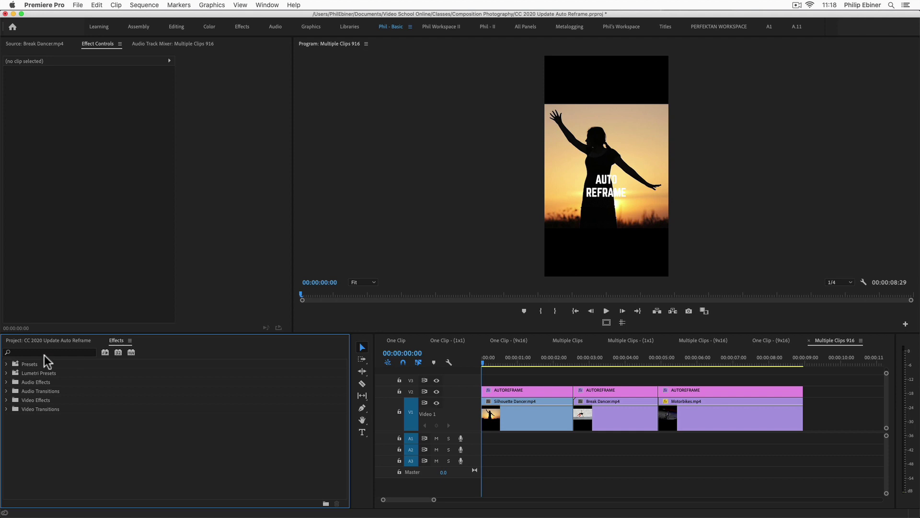
pyautogui.click(12, 400)
pyautogui.click(7, 400)
pyautogui.scroll(-4, 91, 401)
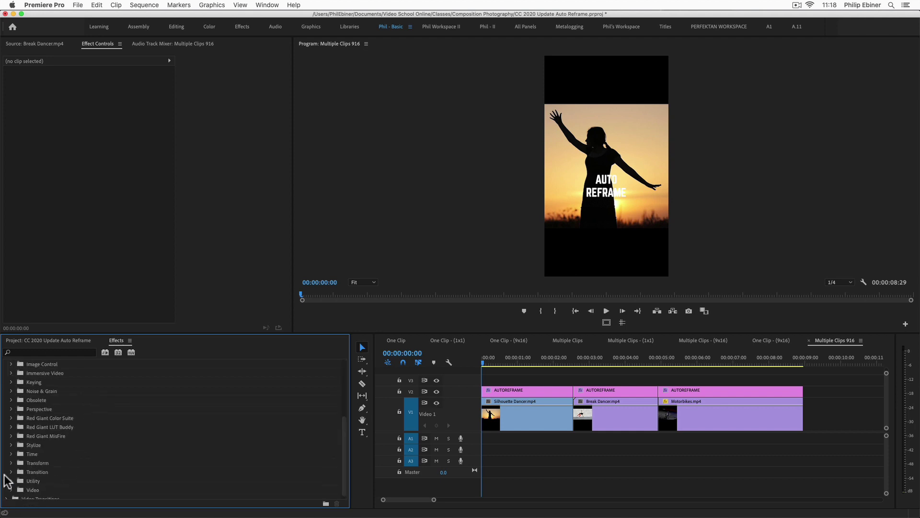
pyautogui.click(11, 463)
pyautogui.scroll(-2, 67, 448)
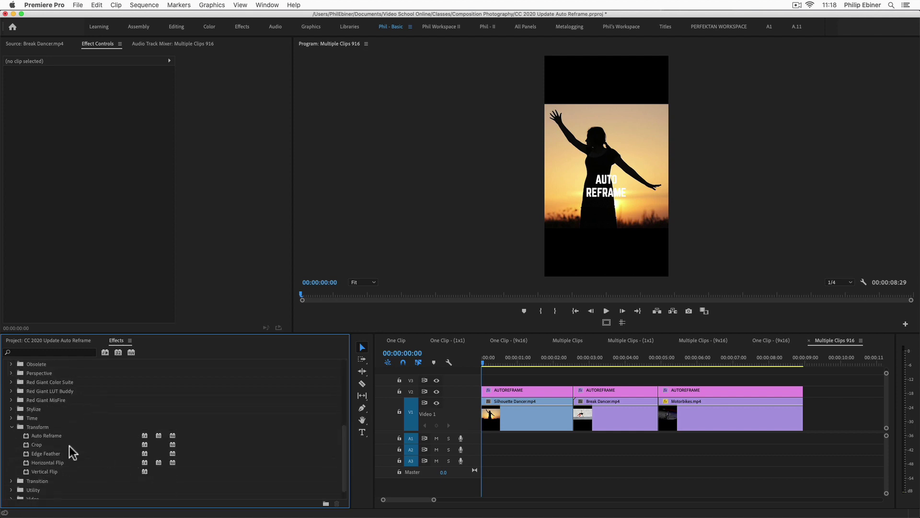
# Apply the Auto Reframe effect to the Silhouette Dancer clip
pyautogui.click(40, 434)
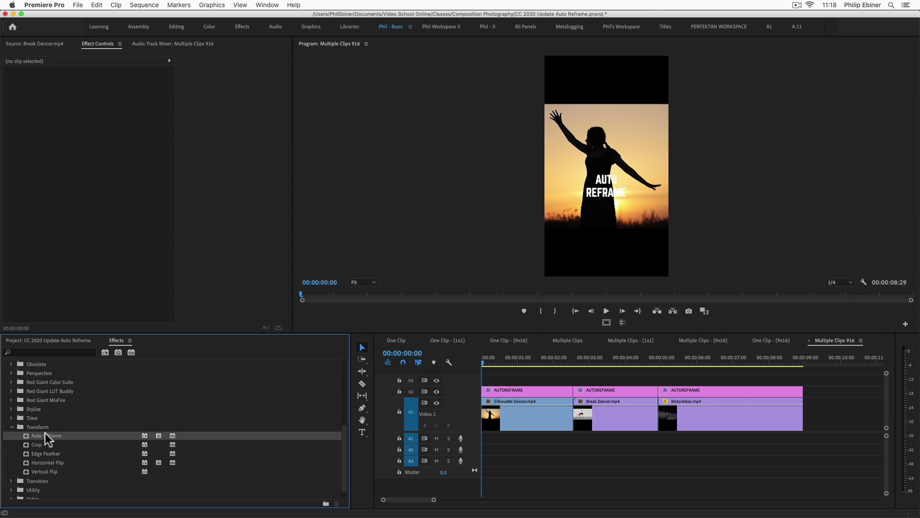
pyautogui.moveTo(46, 434); pyautogui.dragTo(544, 430)
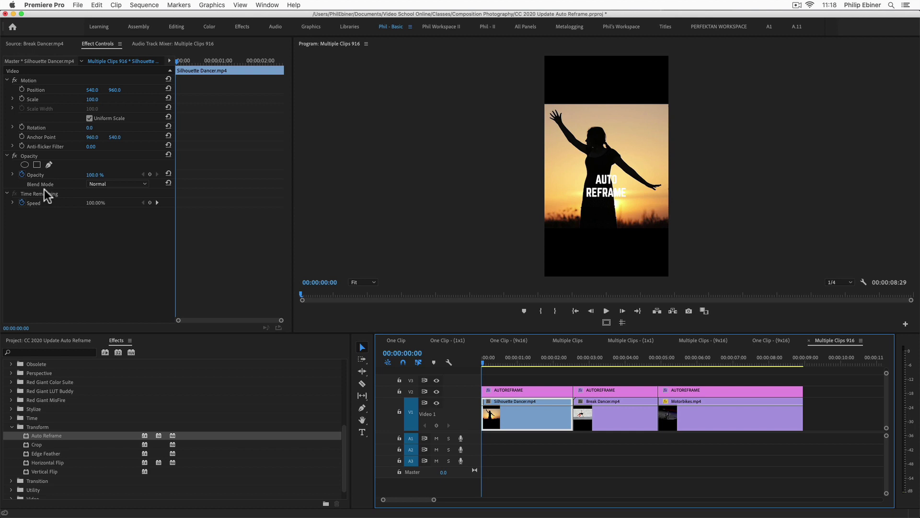
pyautogui.moveTo(60, 435); pyautogui.dragTo(101, 249)
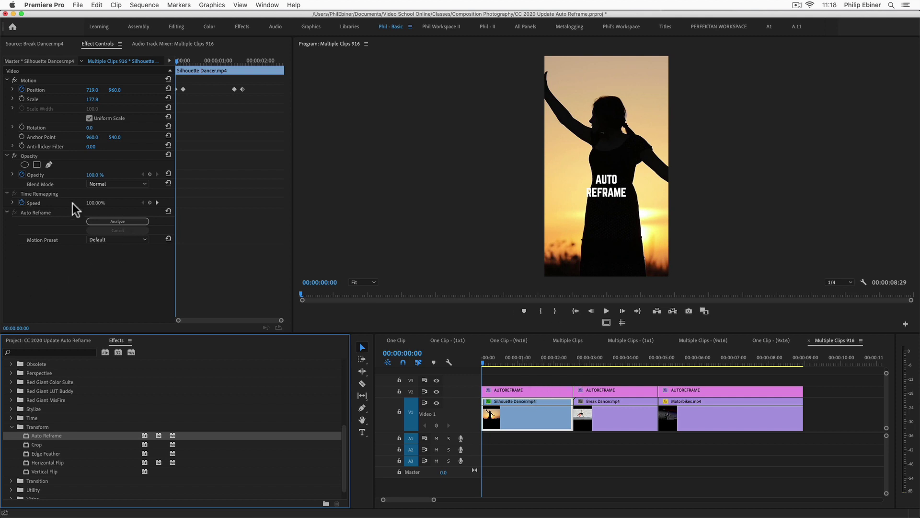
# Analyse the Silhouette Dancer reframe, then add Auto Reframe to Motorbikes.mp4 and play it
pyautogui.click(118, 221)
pyautogui.press('space')
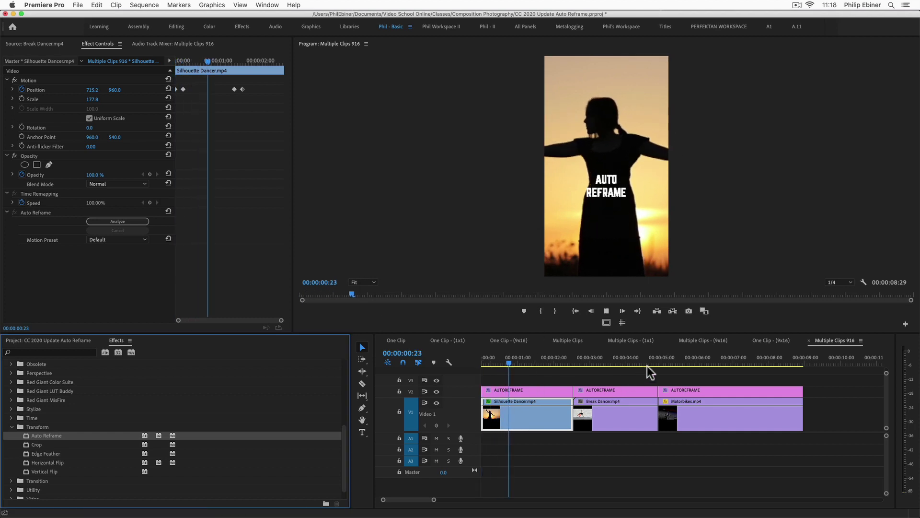
pyautogui.click(687, 358)
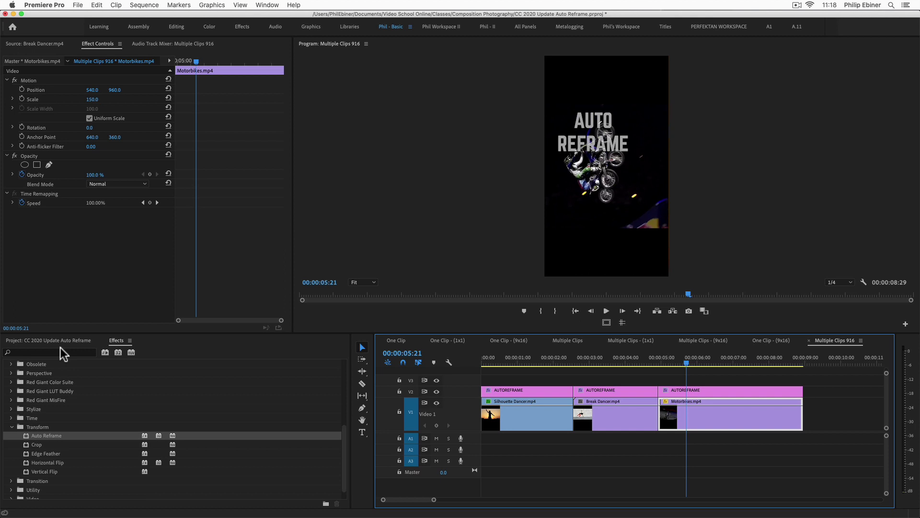
pyautogui.moveTo(47, 436); pyautogui.dragTo(93, 274)
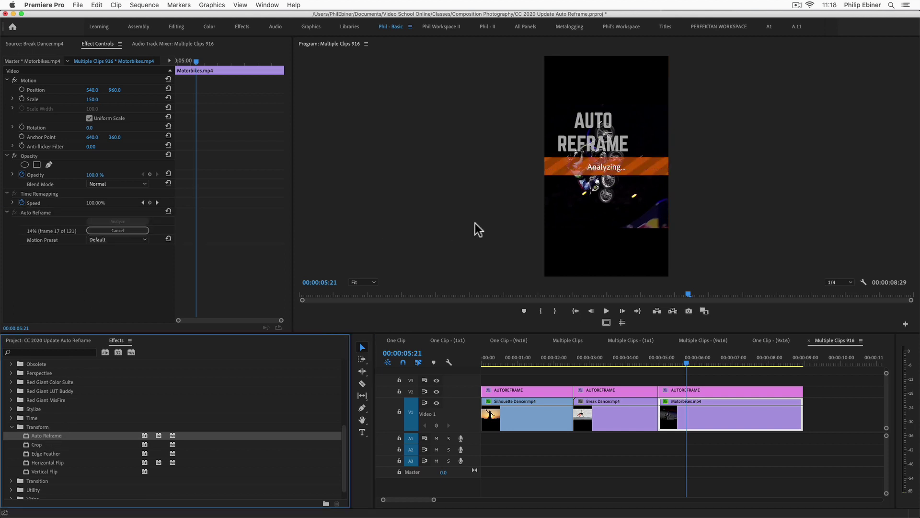
pyautogui.press('space')
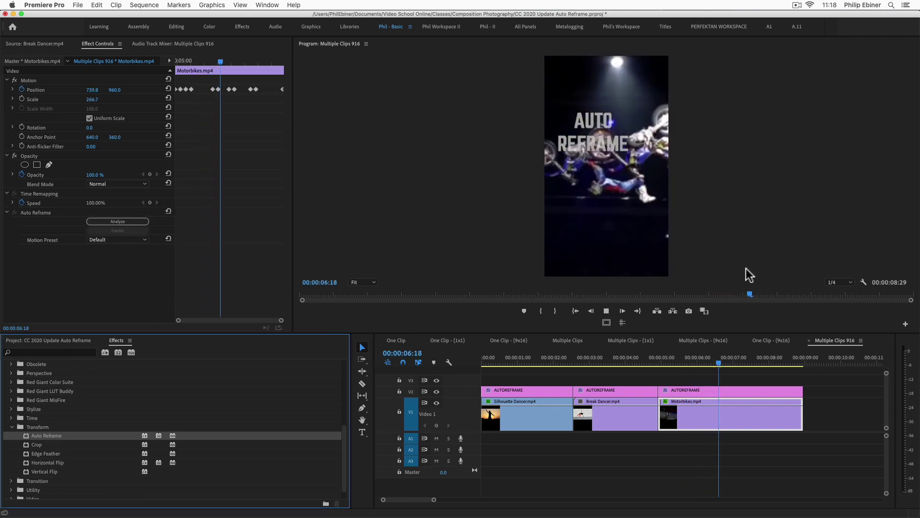
pyautogui.press('space')
# Add Auto Reframe to the V2 AUTOREFRAME graphic and Break Dancer clip, then select Silhouette Dancer
pyautogui.click(740, 389)
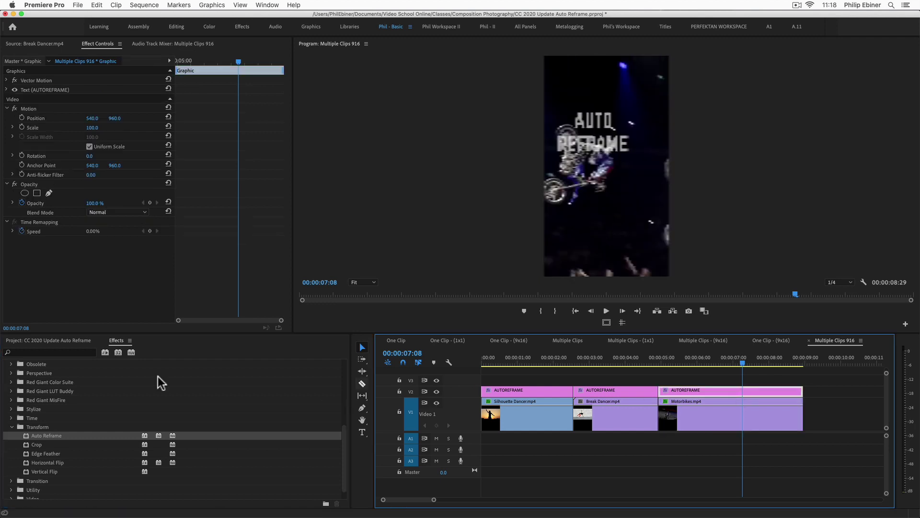
pyautogui.moveTo(46, 435); pyautogui.dragTo(88, 306)
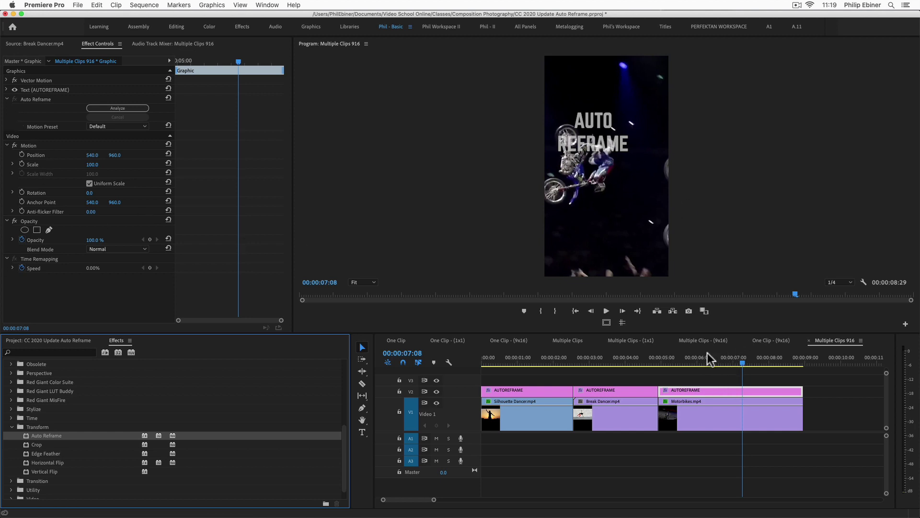
pyautogui.click(628, 358)
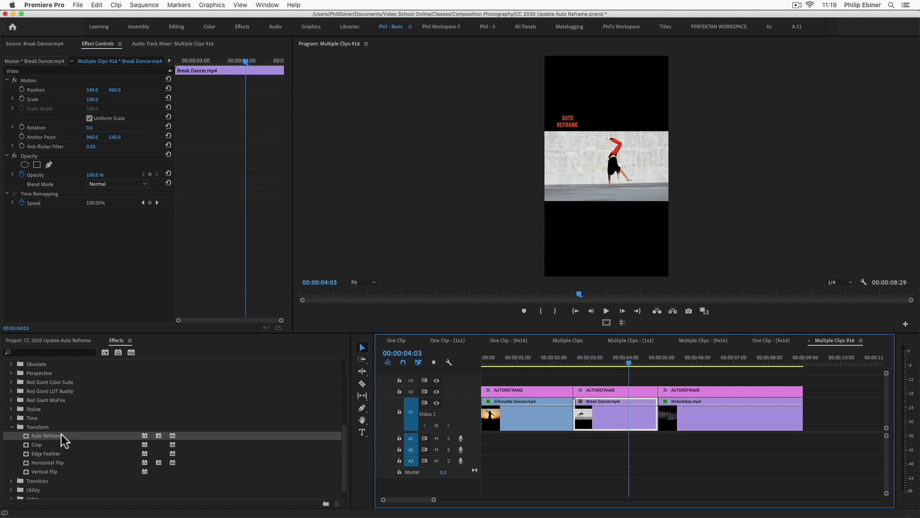
pyautogui.moveTo(57, 433); pyautogui.dragTo(79, 298)
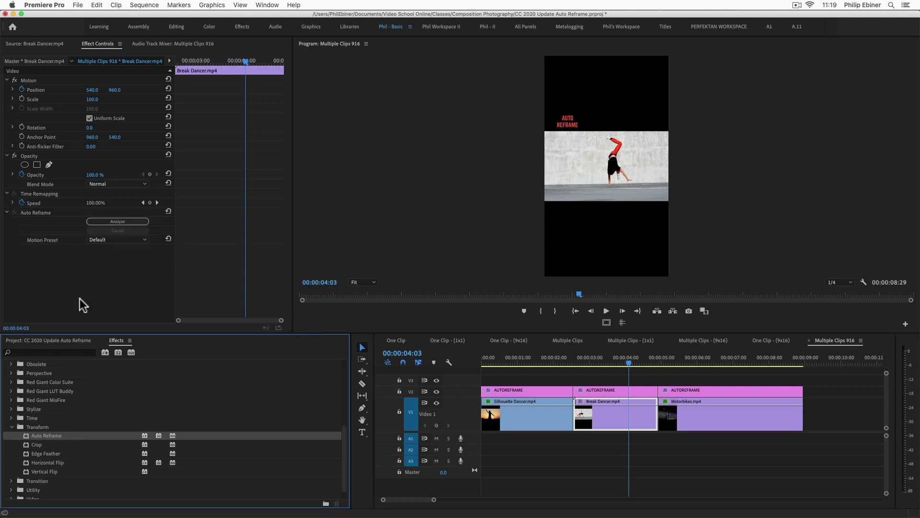
pyautogui.click(520, 357)
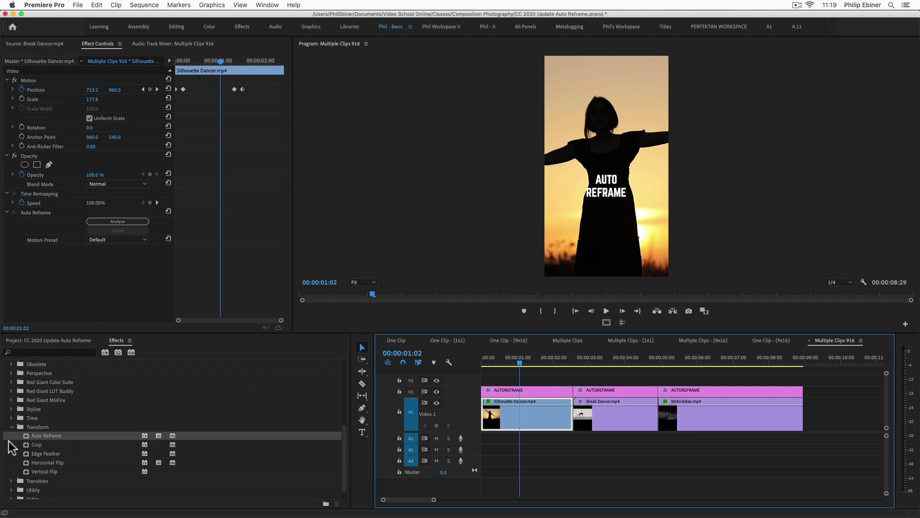
# Show the Project panel, then compare the One Clip, One Clip - (1x1) and One Clip - (9x16) sequences
pyautogui.click(62, 339)
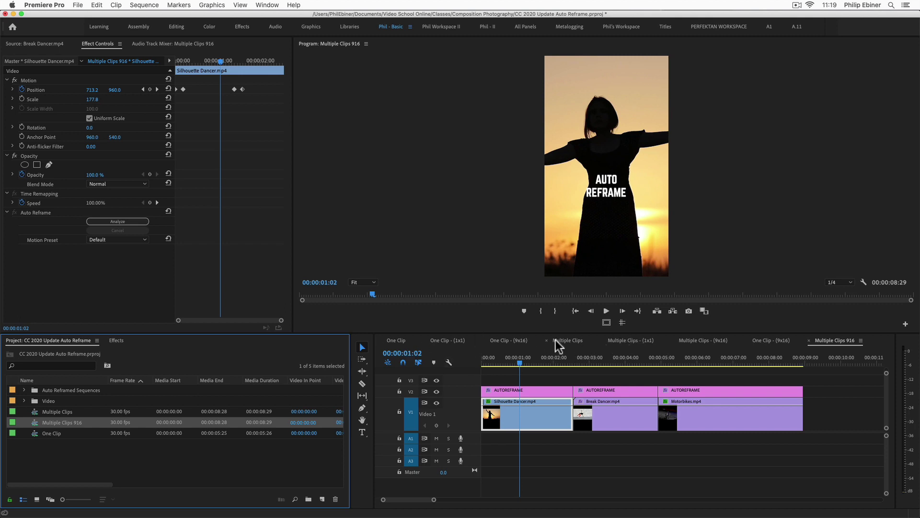
pyautogui.click(395, 340)
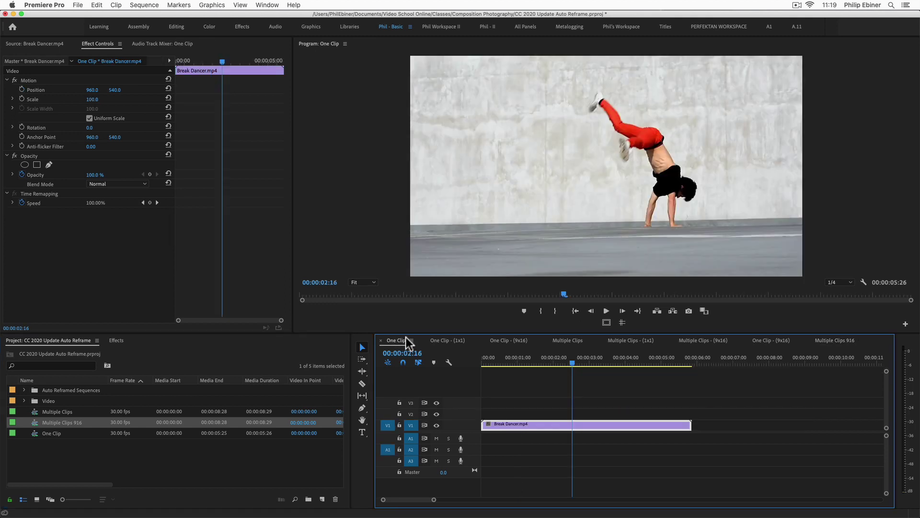
pyautogui.click(451, 340)
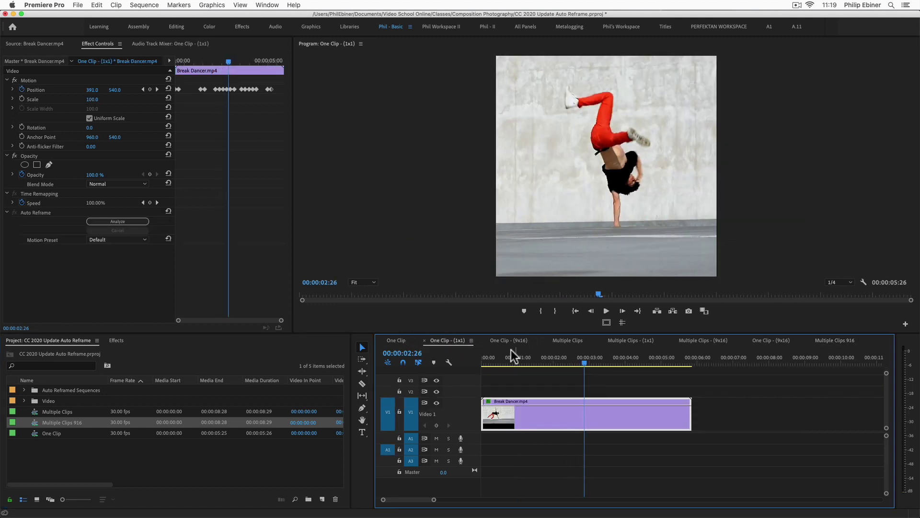
pyautogui.click(505, 340)
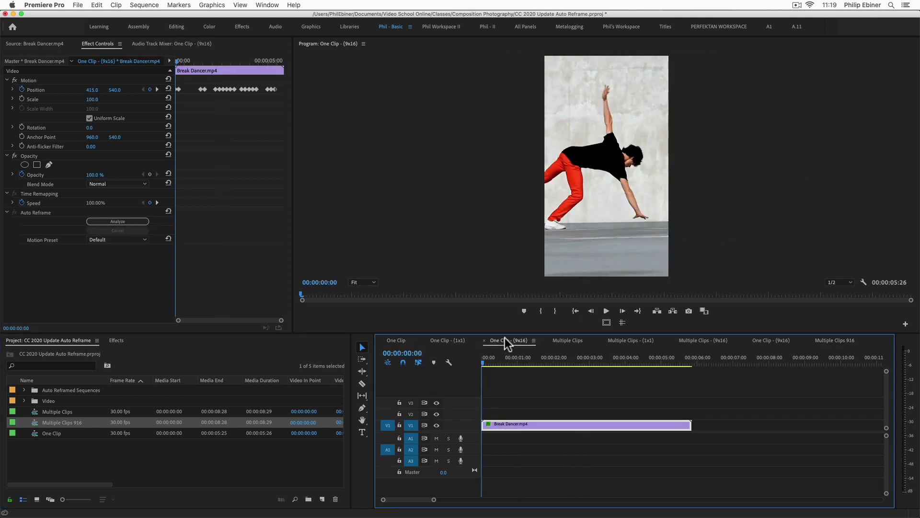